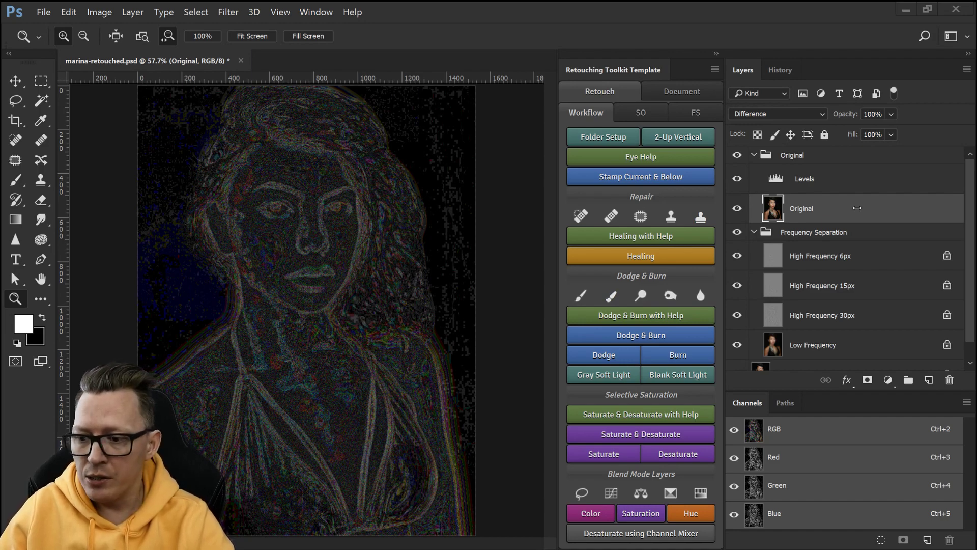
pyautogui.click(836, 235)
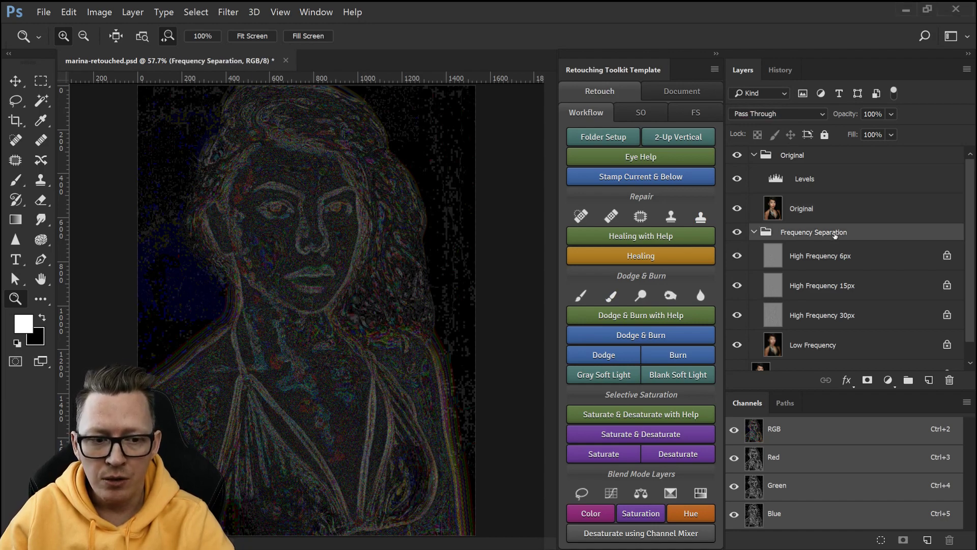
pyautogui.scroll(-1, 821, 270)
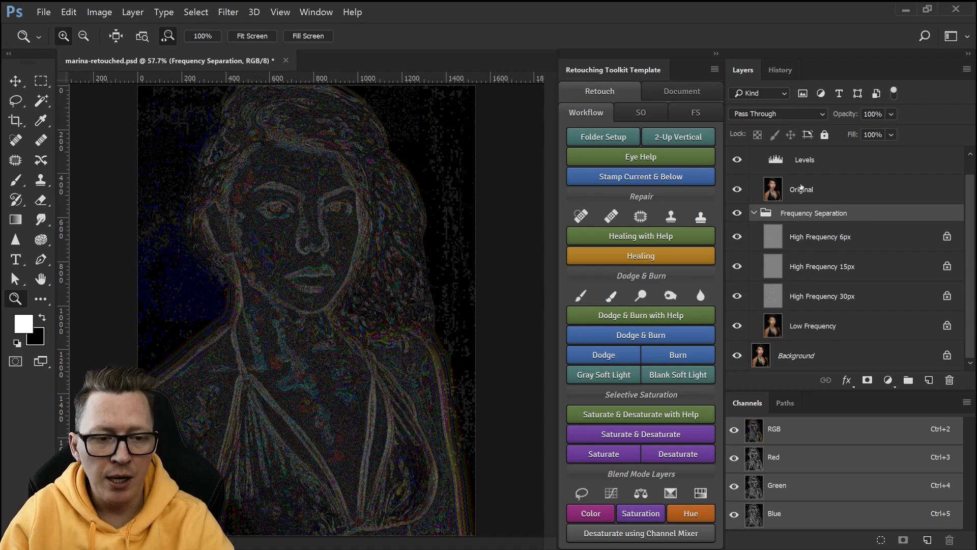
pyautogui.click(802, 189)
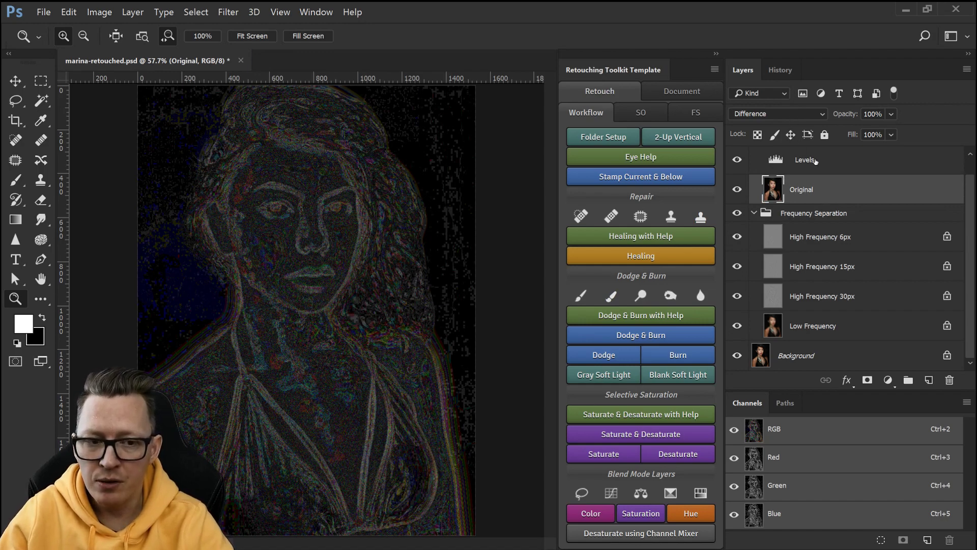
pyautogui.hotkey('ctrl', 'g')
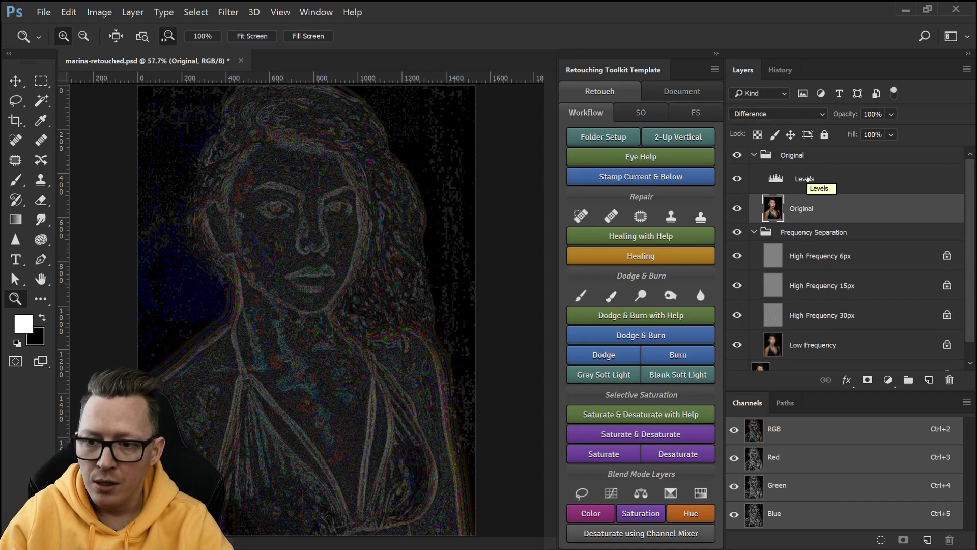
pyautogui.click(820, 234)
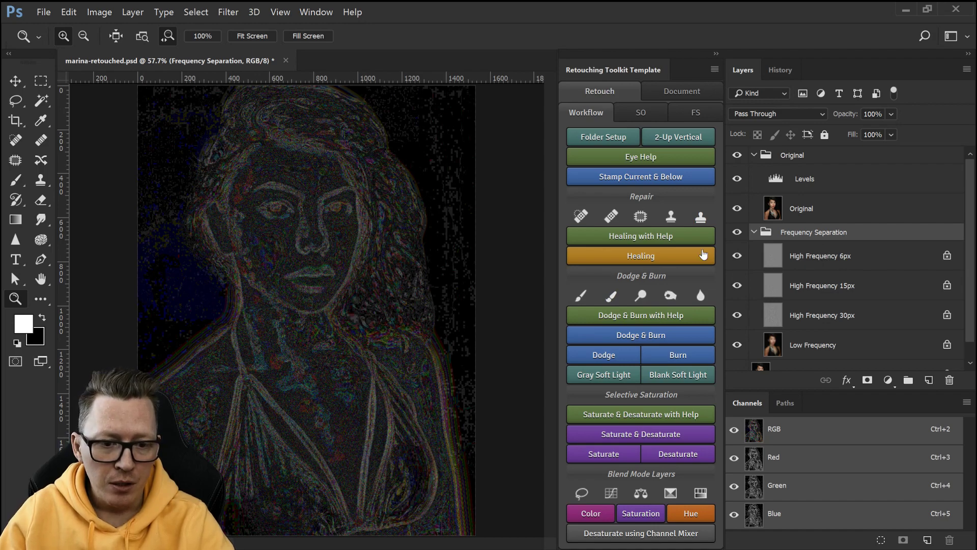
# Create a Stamp Visible Below merged layer, toggle its visibility to compare, and keep its default name.
pyautogui.click(659, 183)
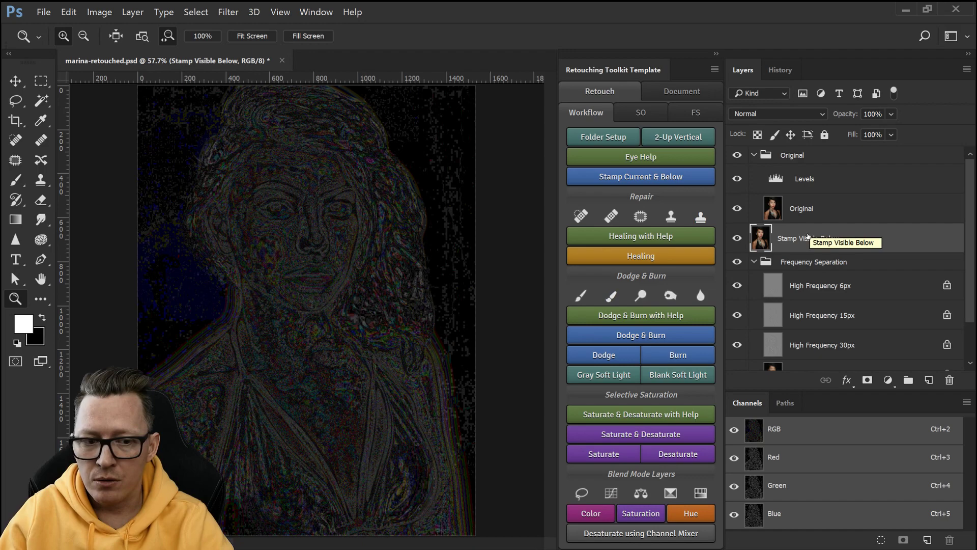
pyautogui.click(738, 239)
pyautogui.click(737, 239)
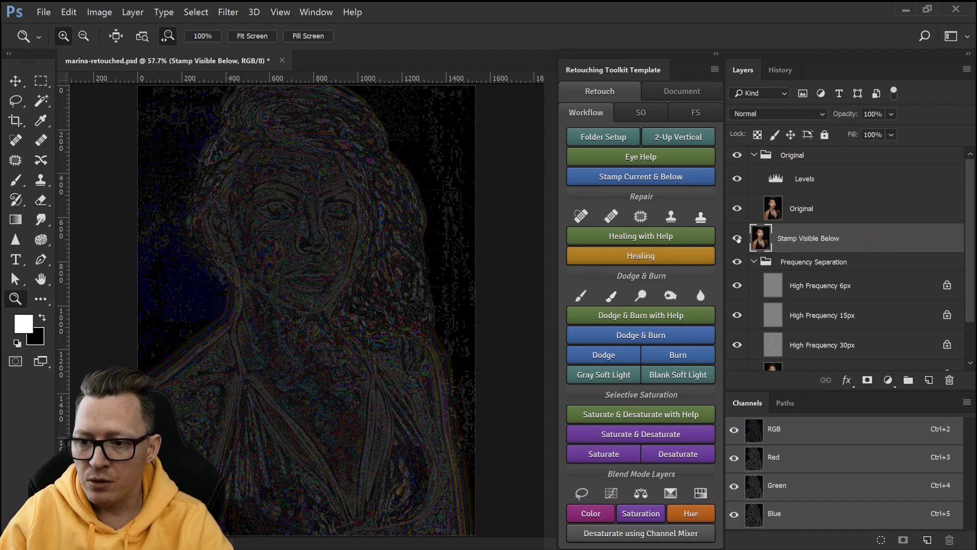
pyautogui.click(738, 240)
pyautogui.click(737, 240)
pyautogui.doubleClick(818, 240)
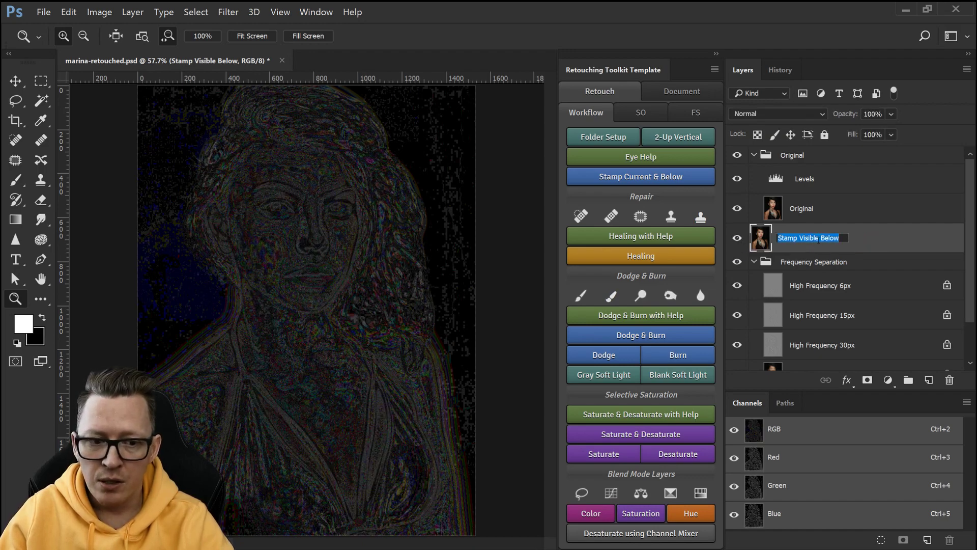
pyautogui.press('Return')
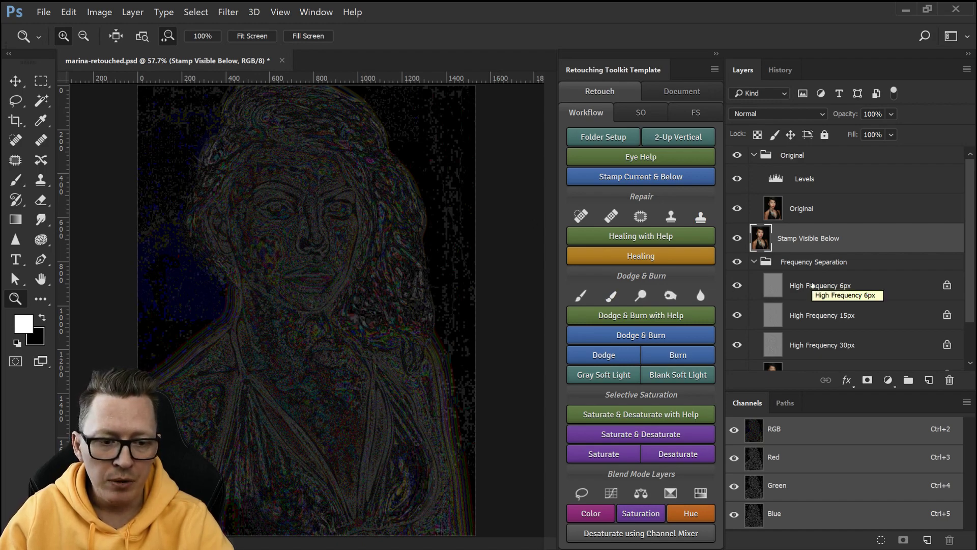
# Hide the stamp, Levels, Original layers and Original group, then set High Frequency 6px to Normal.
pyautogui.click(812, 286)
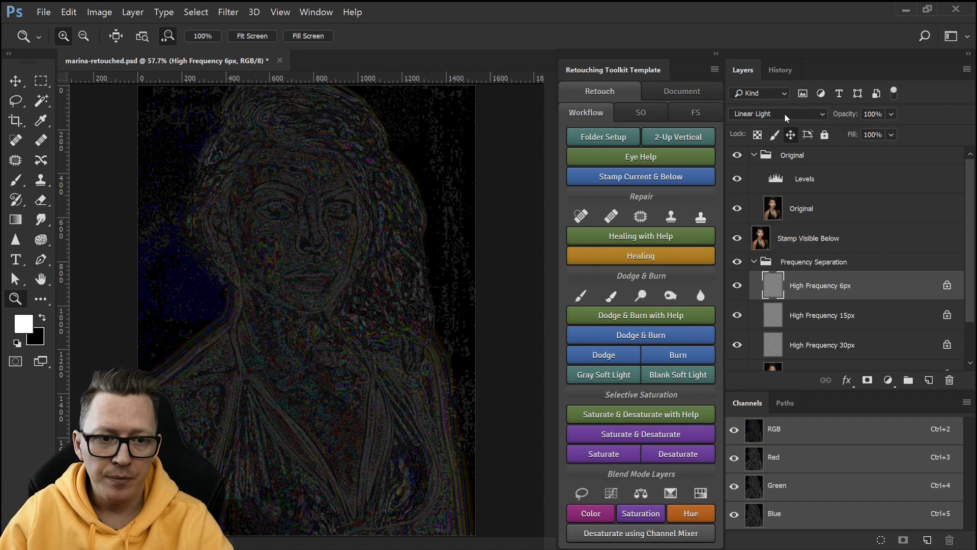
pyautogui.moveTo(745, 240); pyautogui.dragTo(746, 191)
pyautogui.click(737, 155)
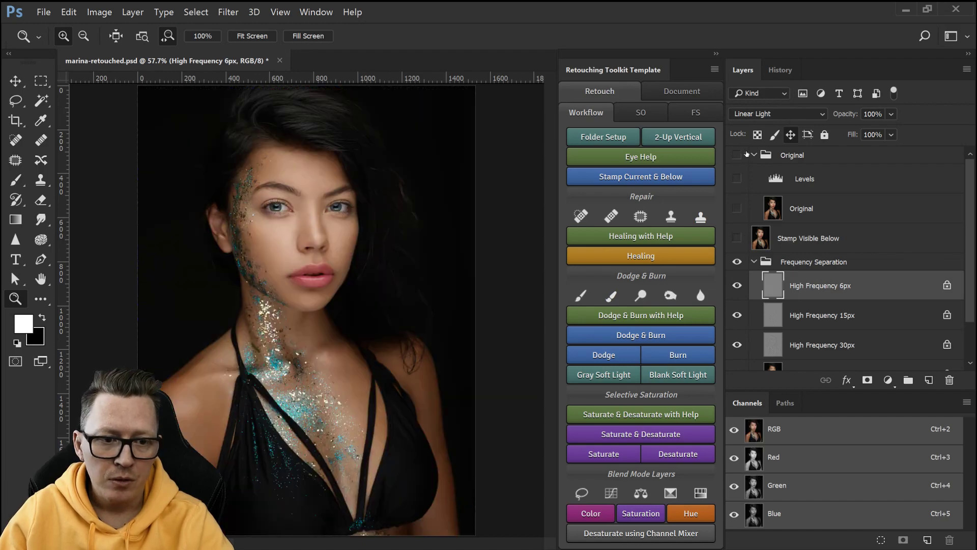
pyautogui.click(765, 114)
pyautogui.click(765, 125)
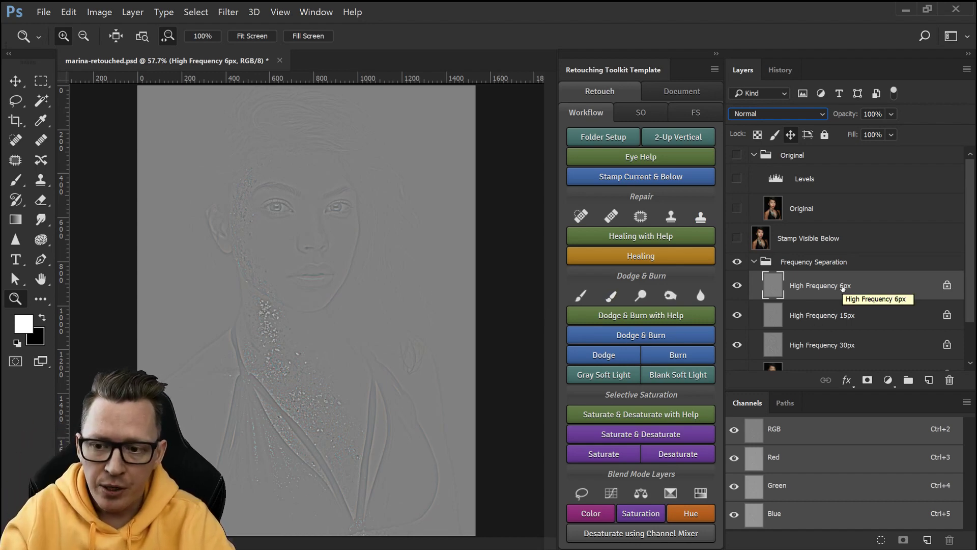
# Set High Frequency 6px back to Linear Light and show the stamp, Original group, Levels and Original layers.
pyautogui.click(767, 115)
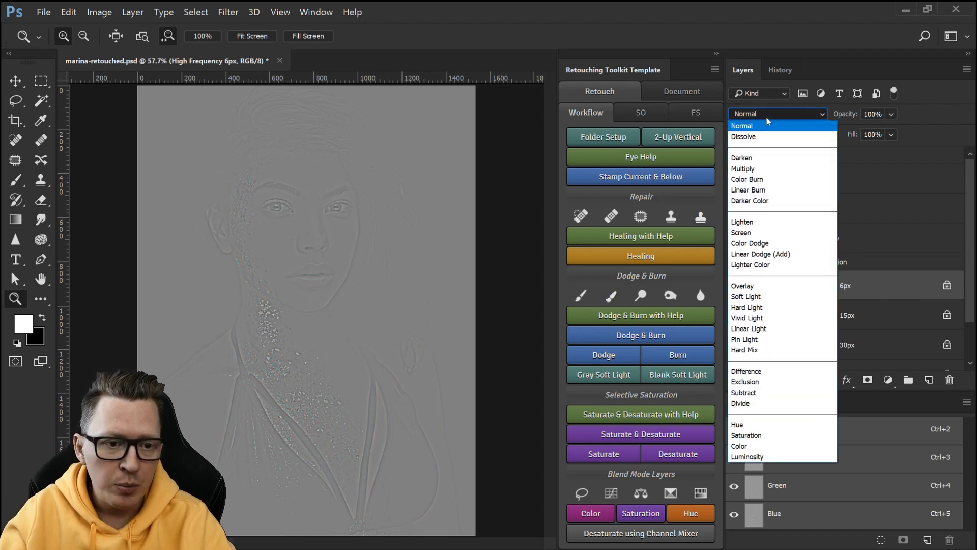
pyautogui.click(749, 328)
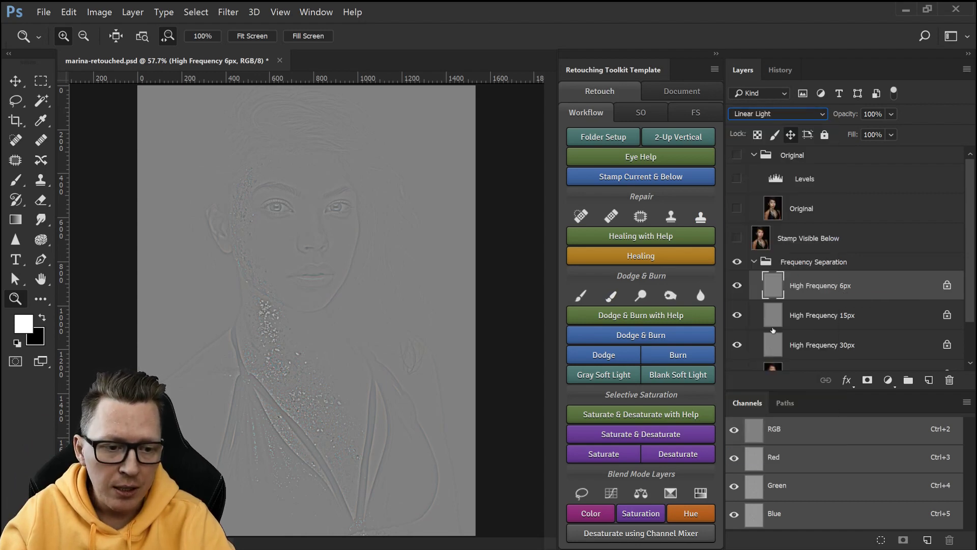
pyautogui.click(865, 246)
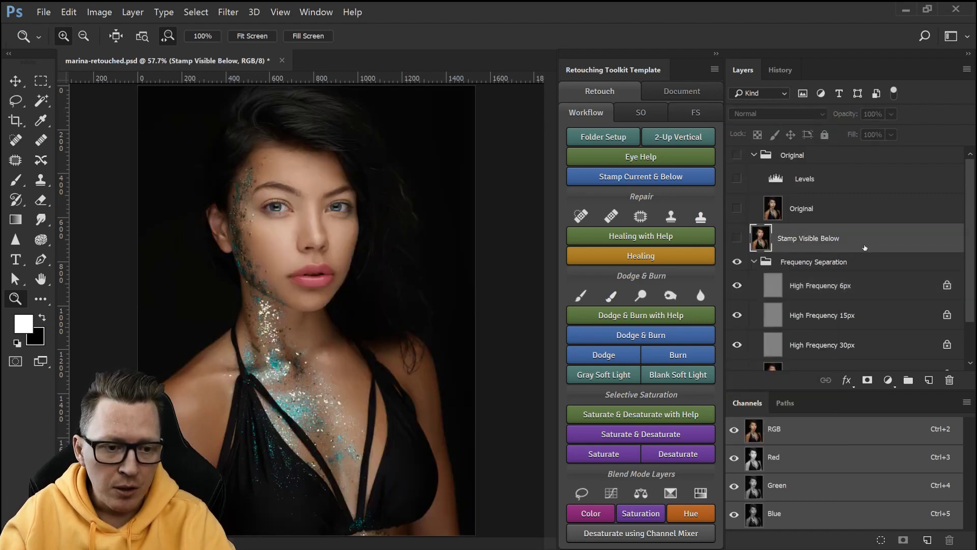
pyautogui.click(738, 238)
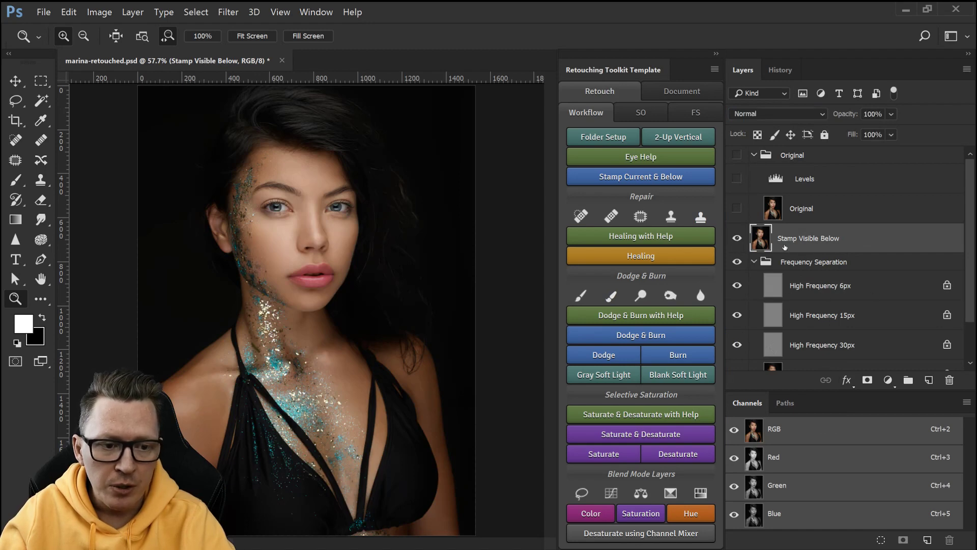
pyautogui.click(737, 155)
pyautogui.moveTo(738, 206); pyautogui.dragTo(738, 187)
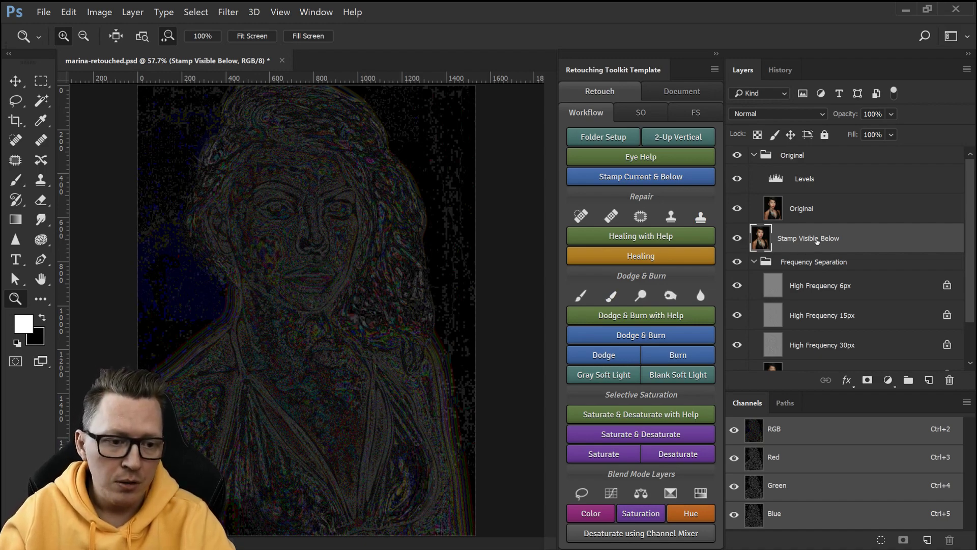
# Hide the stamp and difference layers, select the Frequency Separation group, and show the FS actions.
pyautogui.moveTo(737, 239); pyautogui.dragTo(737, 155)
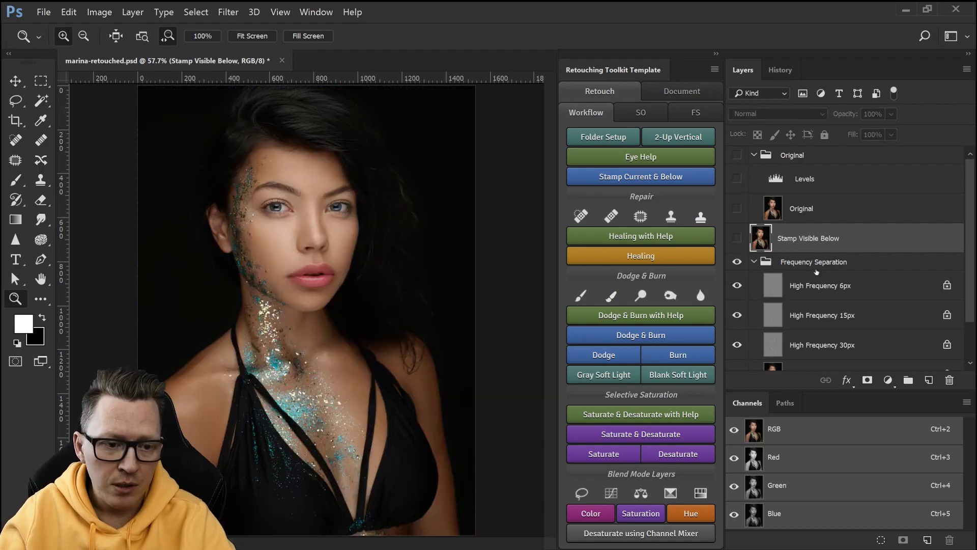
pyautogui.click(821, 266)
pyautogui.click(690, 117)
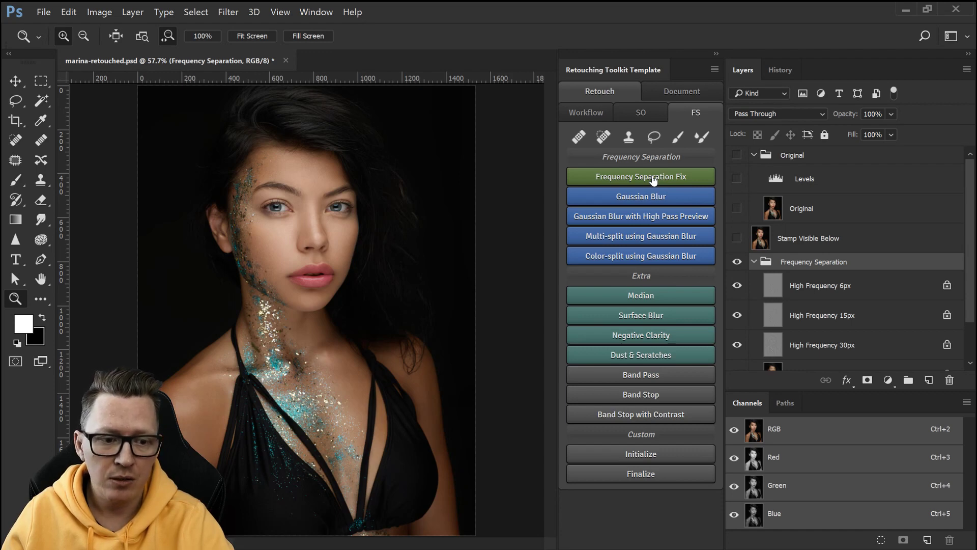
# Run Frequency Separation Fix to add a Frequency Fix layer and select it.
pyautogui.click(653, 179)
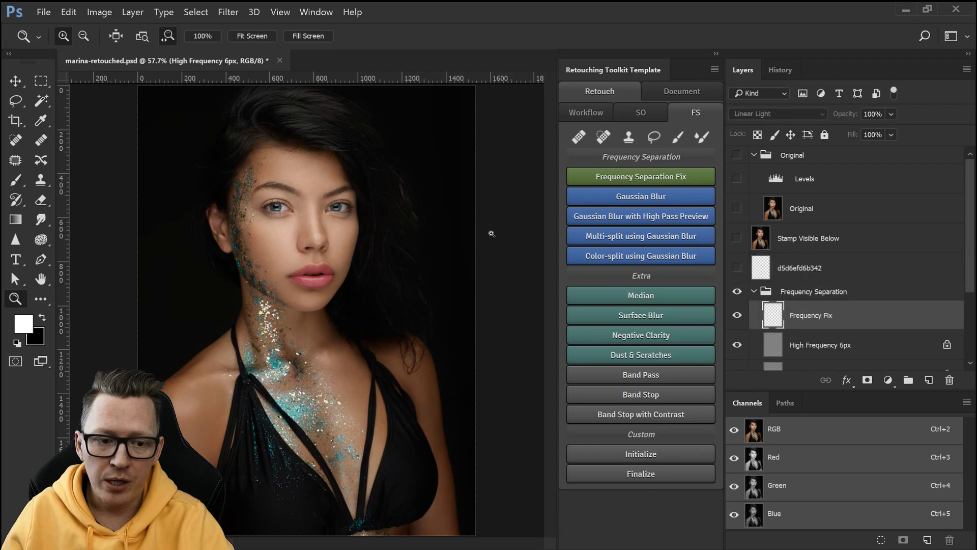
pyautogui.click(835, 292)
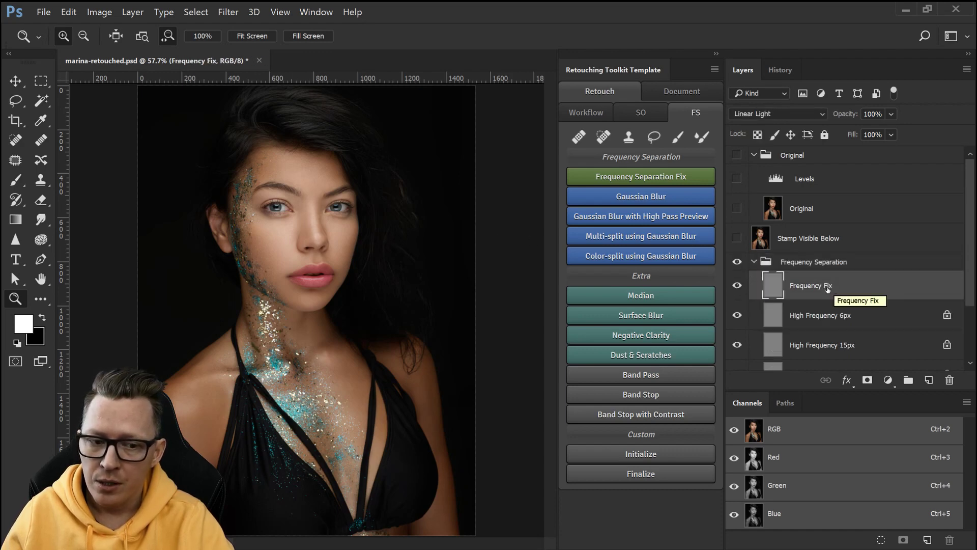
pyautogui.scroll(-3, 776, 288)
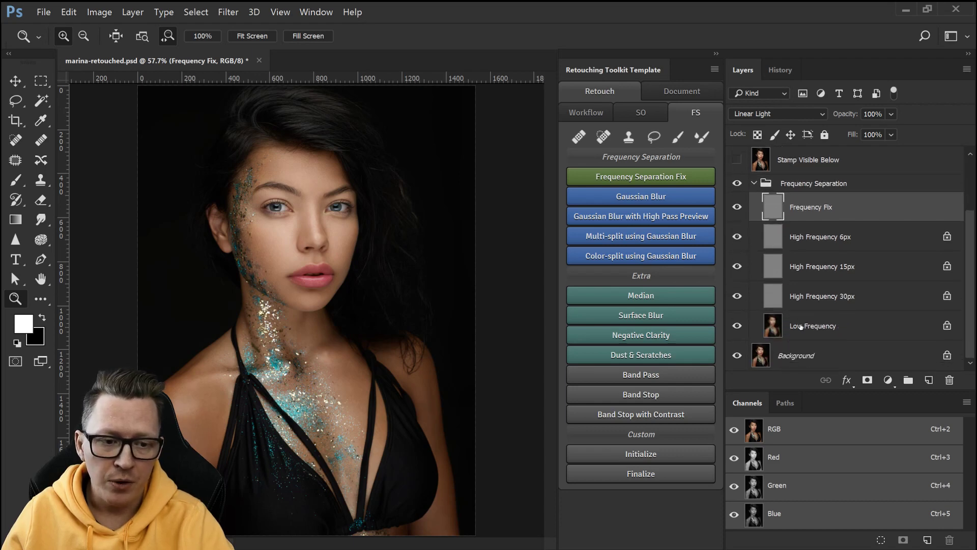
pyautogui.scroll(3, 790, 310)
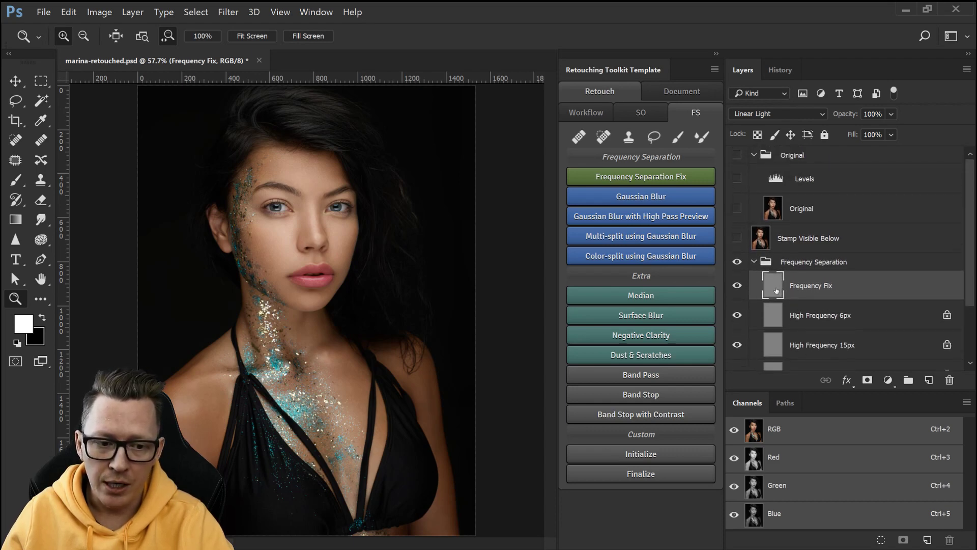
# Set Frequency Fix to Normal blending, zoom out to the flat grey canvas, and select the group.
pyautogui.click(783, 112)
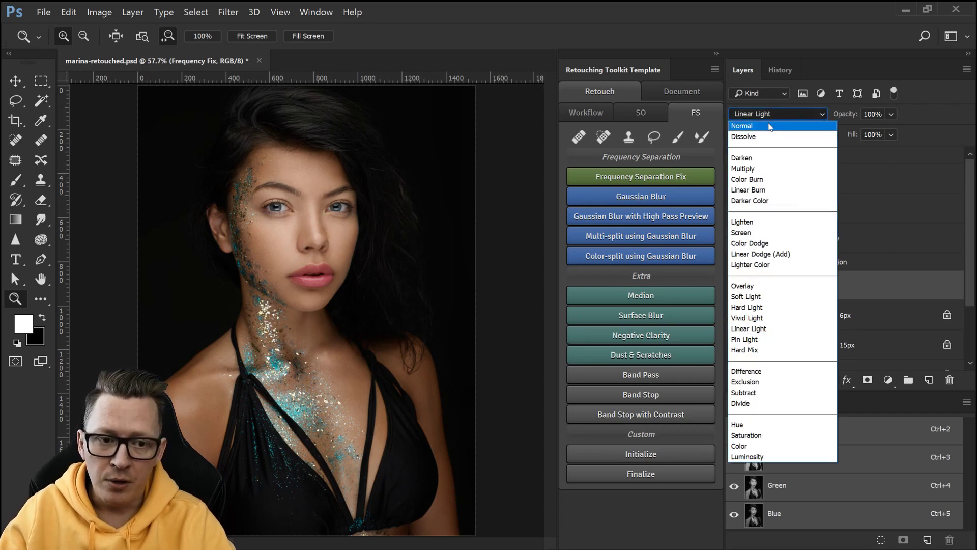
pyautogui.click(769, 125)
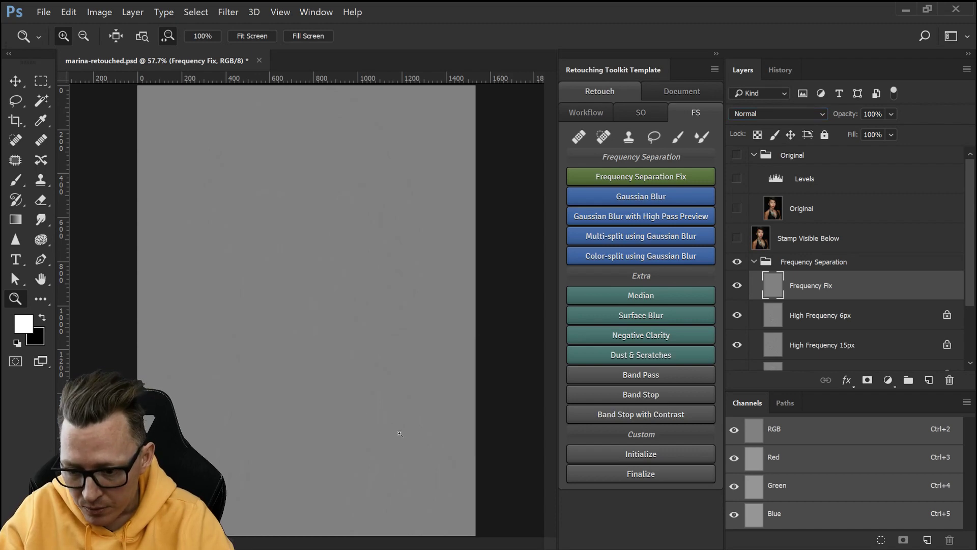
pyautogui.moveTo(397, 419)
pyautogui.mouseDown()
pyautogui.moveTo(504, 488)
pyautogui.moveTo(392, 415)
pyautogui.mouseUp()
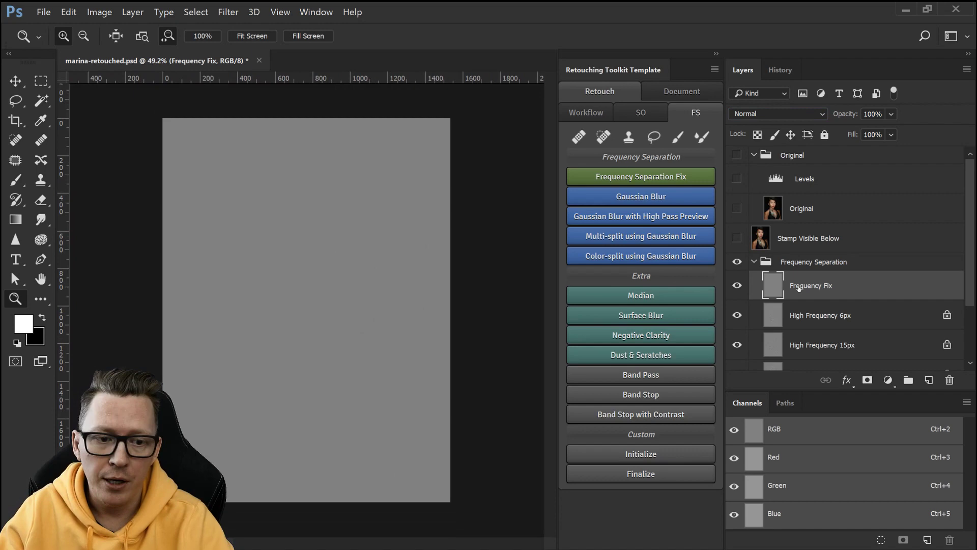
pyautogui.click(810, 262)
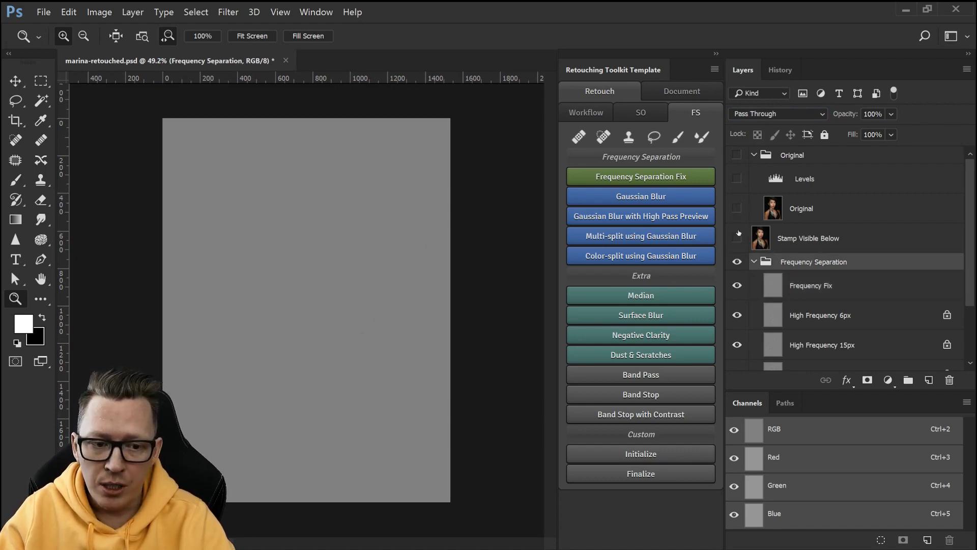
# Set the Frequency Fix layer's blend mode to Linear Light.
pyautogui.click(797, 284)
pyautogui.click(774, 113)
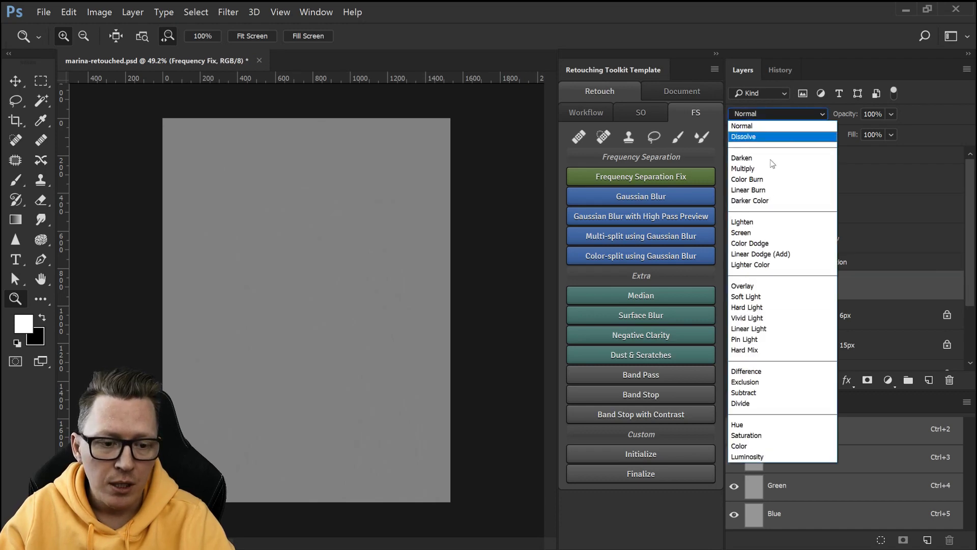
pyautogui.click(779, 329)
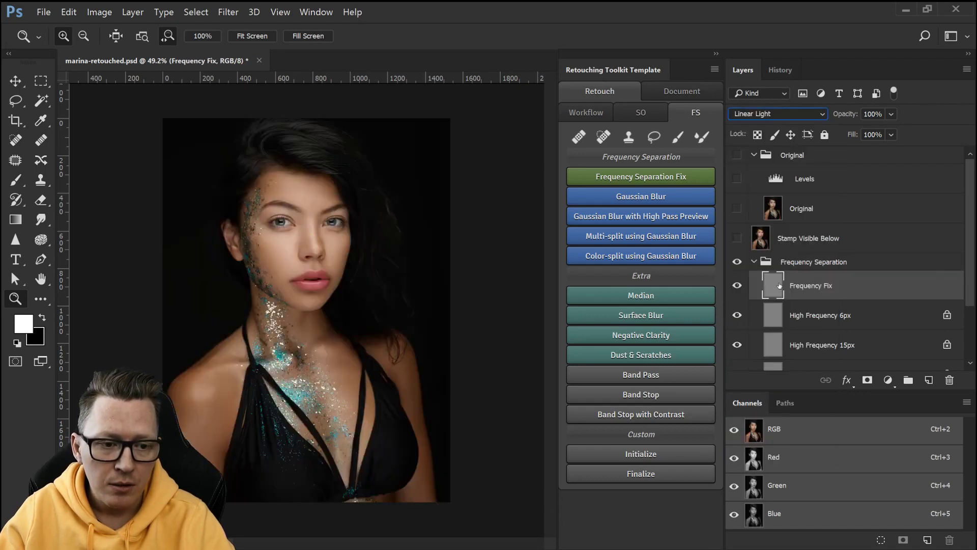
# Rename the existing stamp layer to 'Stamp Visible Below Old'.
pyautogui.doubleClick(805, 238)
pyautogui.press('End')
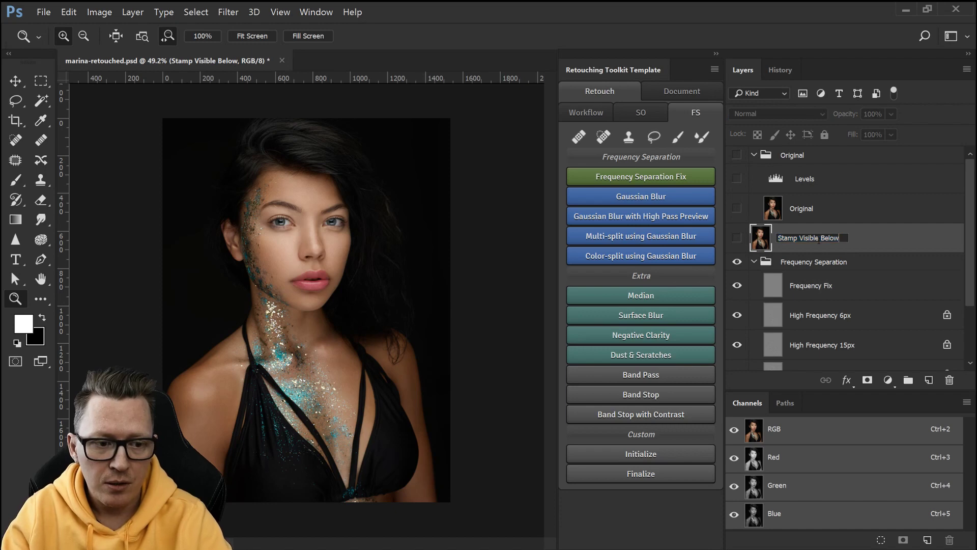
pyautogui.write('Old')
pyautogui.press('Return')
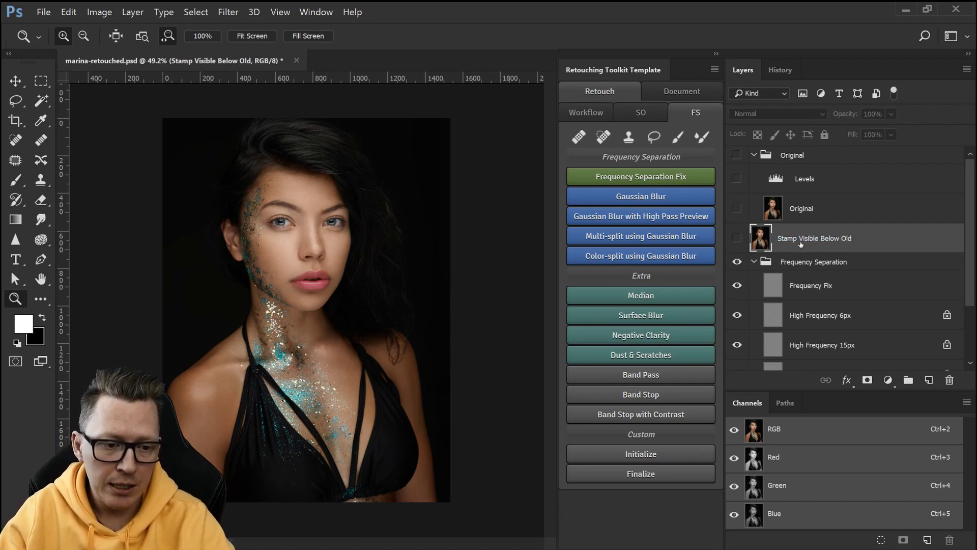
# Add a new stamped layer named 'Stamp Visible Below New' and move it above the Old stamp.
pyautogui.click(804, 266)
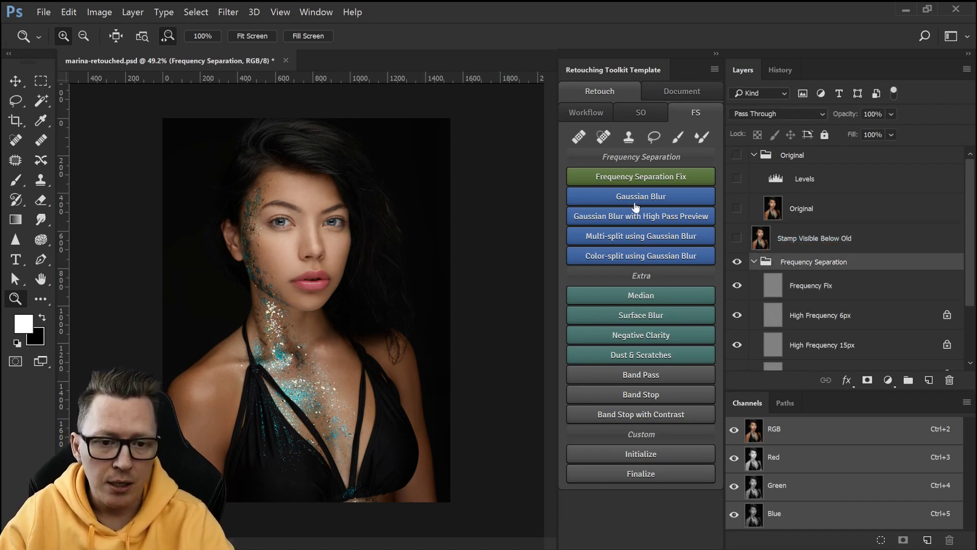
pyautogui.click(584, 117)
pyautogui.click(650, 179)
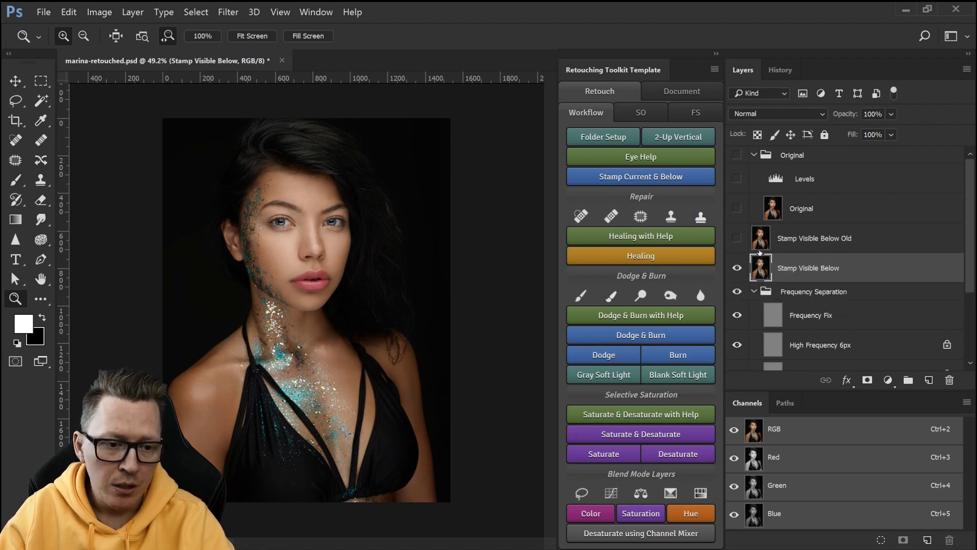
pyautogui.doubleClick(820, 271)
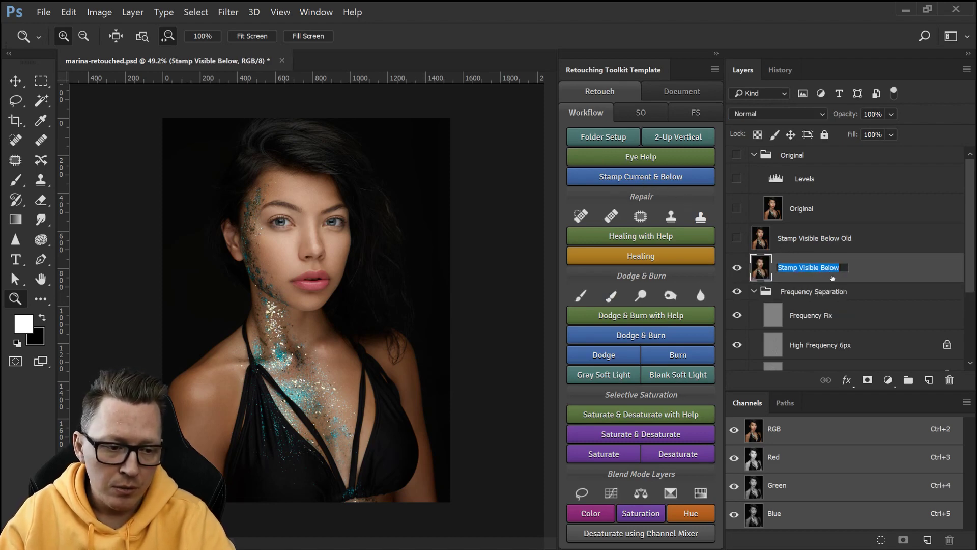
pyautogui.click(831, 276)
pyautogui.write('New')
pyautogui.press('Return')
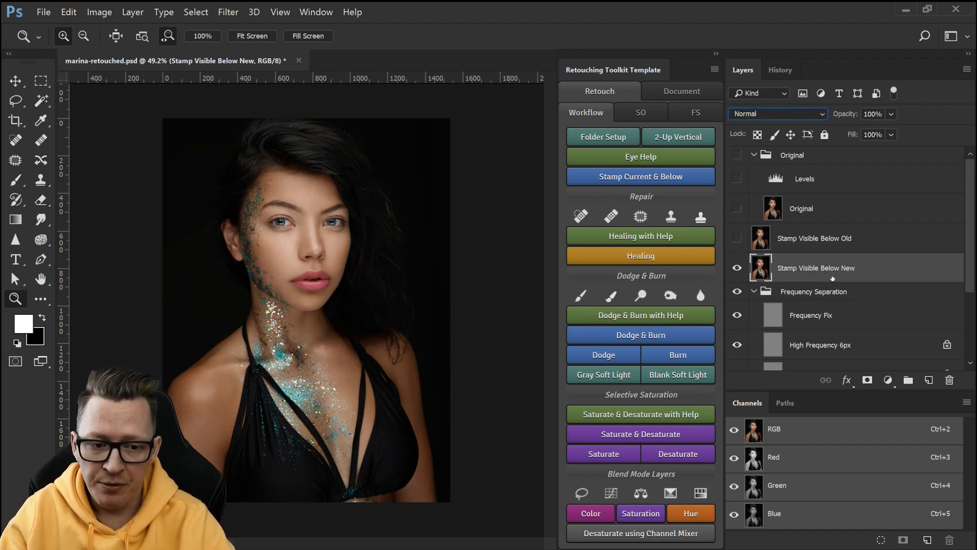
pyautogui.moveTo(796, 266); pyautogui.dragTo(797, 230)
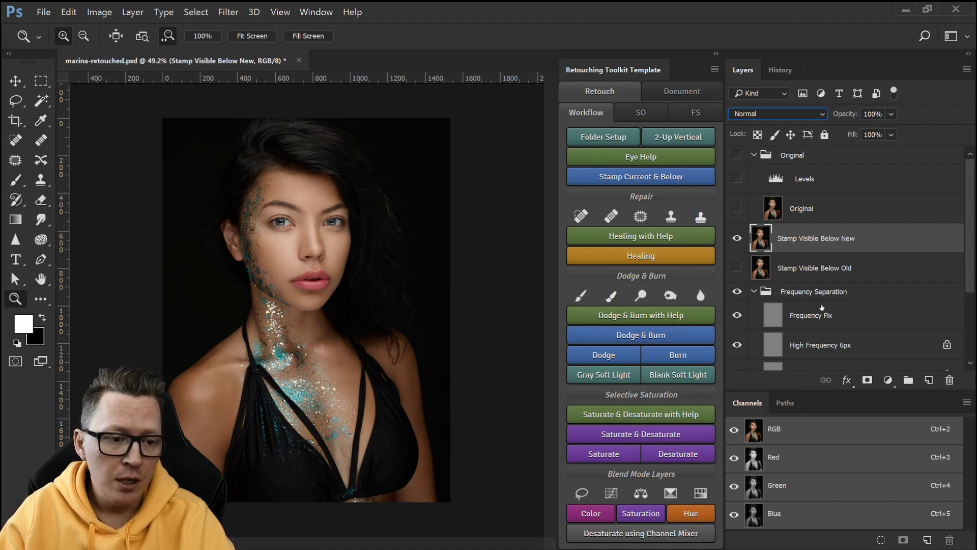
# Show the Original group, Original layer, Levels adjustment and Stamp Visible Below Old.
pyautogui.click(737, 155)
pyautogui.click(738, 208)
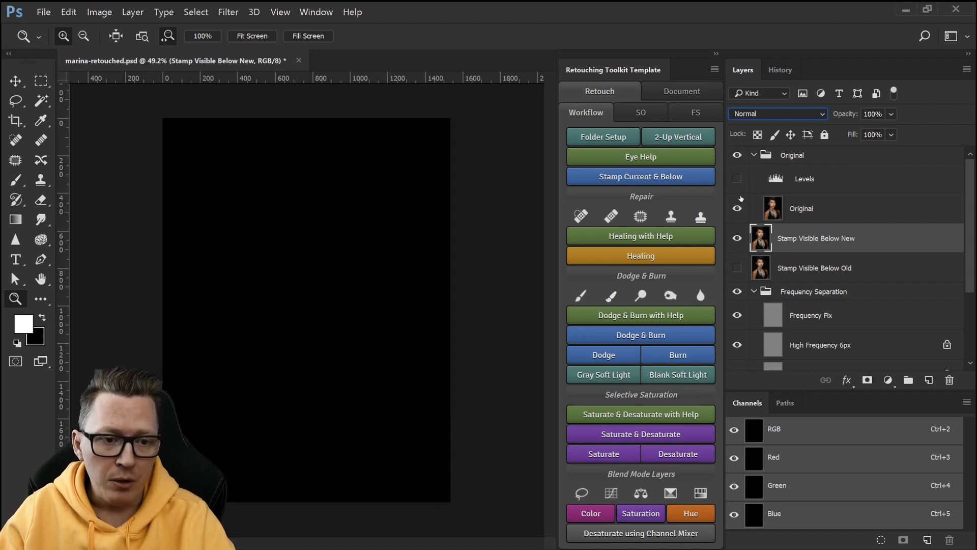
pyautogui.click(737, 179)
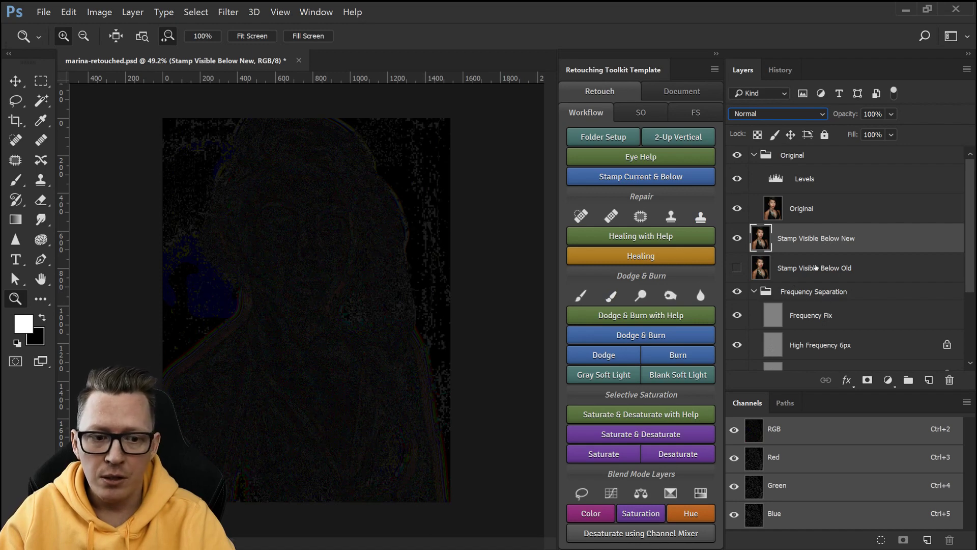
pyautogui.click(738, 267)
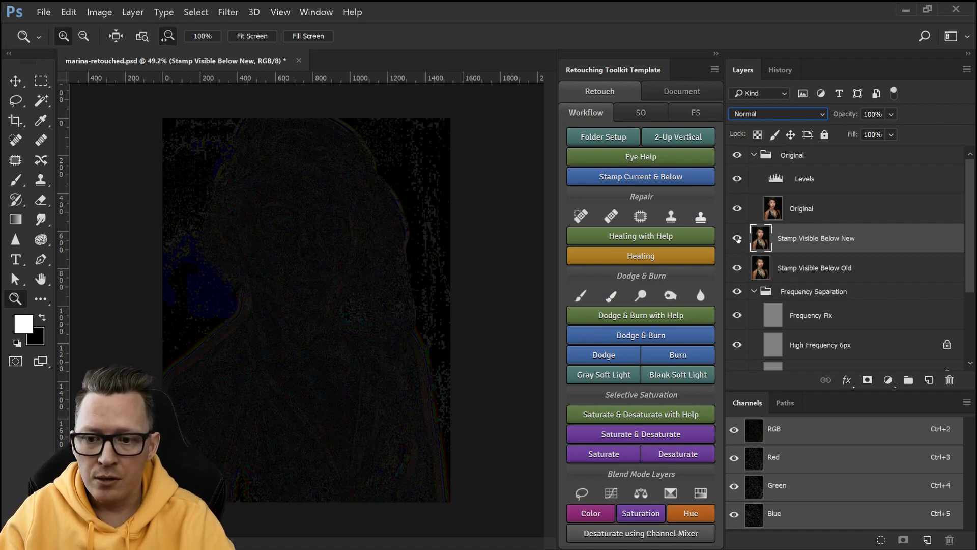
# Toggle Stamp Visible Below New on and off to compare, leaving it hidden.
pyautogui.click(738, 239)
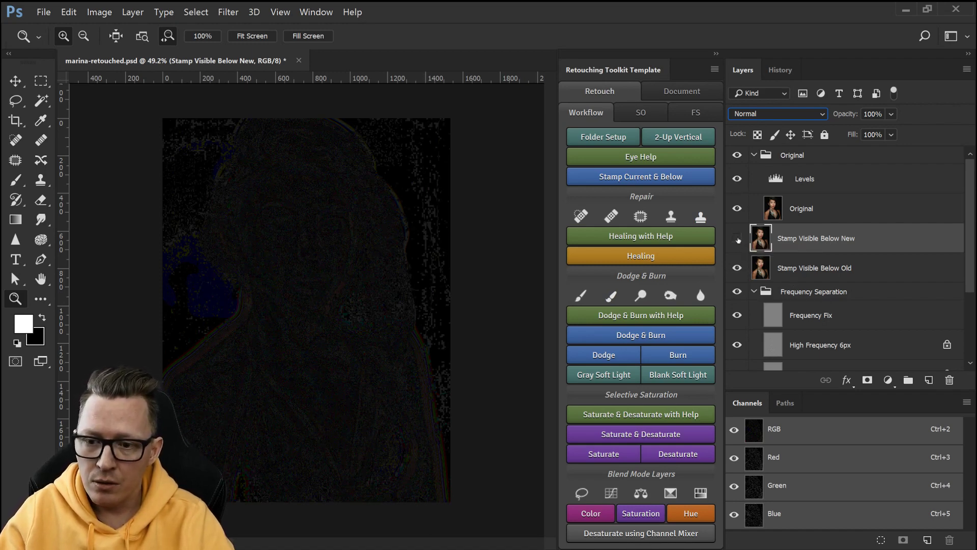
pyautogui.click(737, 239)
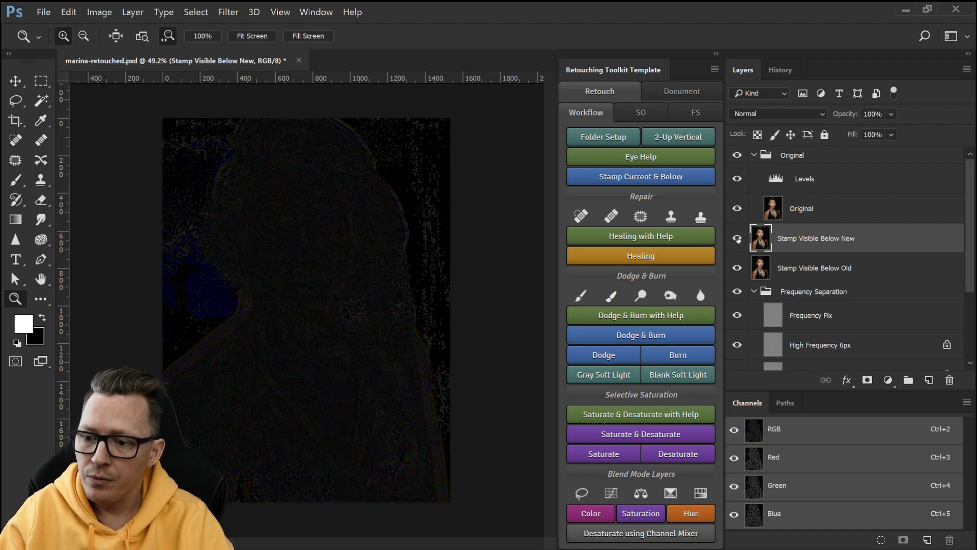
pyautogui.click(737, 239)
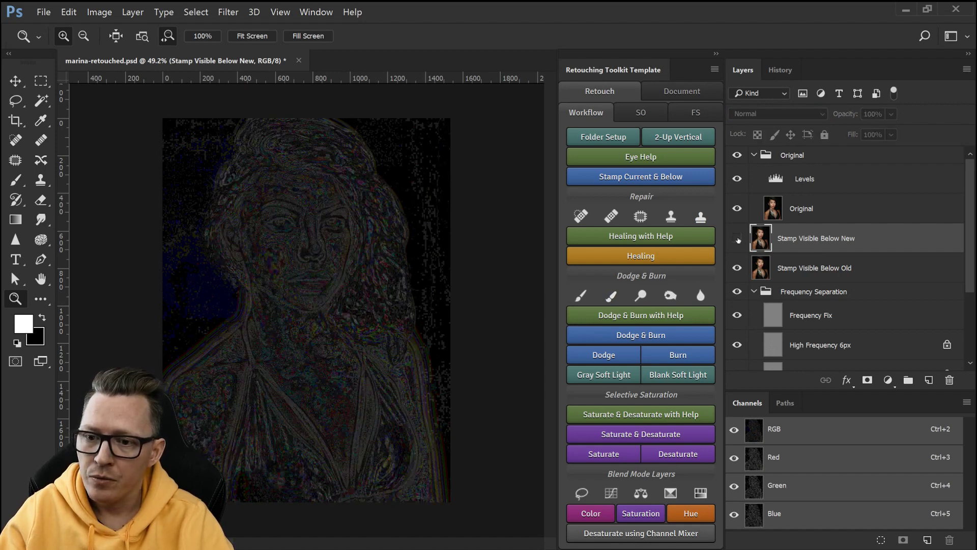
pyautogui.click(737, 238)
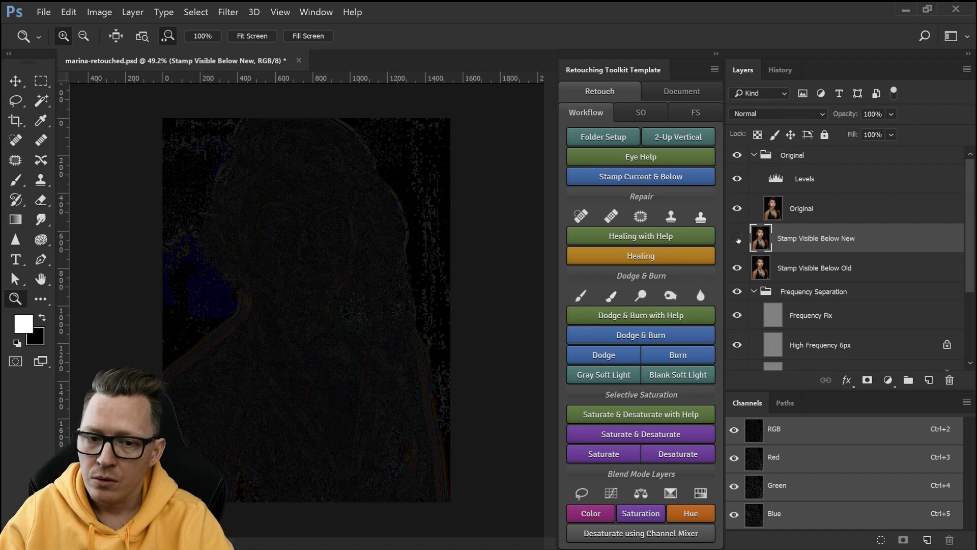
pyautogui.click(737, 239)
pyautogui.click(737, 238)
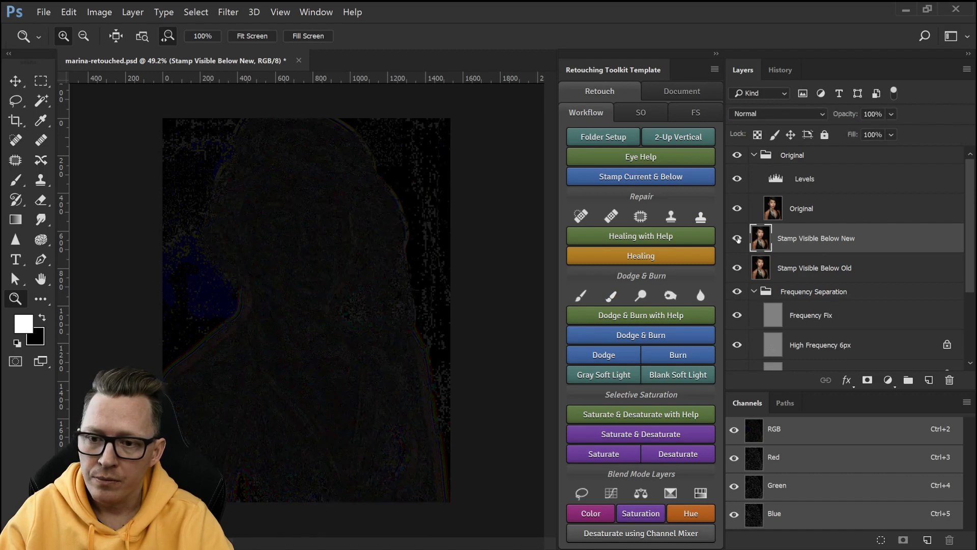
pyautogui.click(737, 239)
pyautogui.click(737, 239)
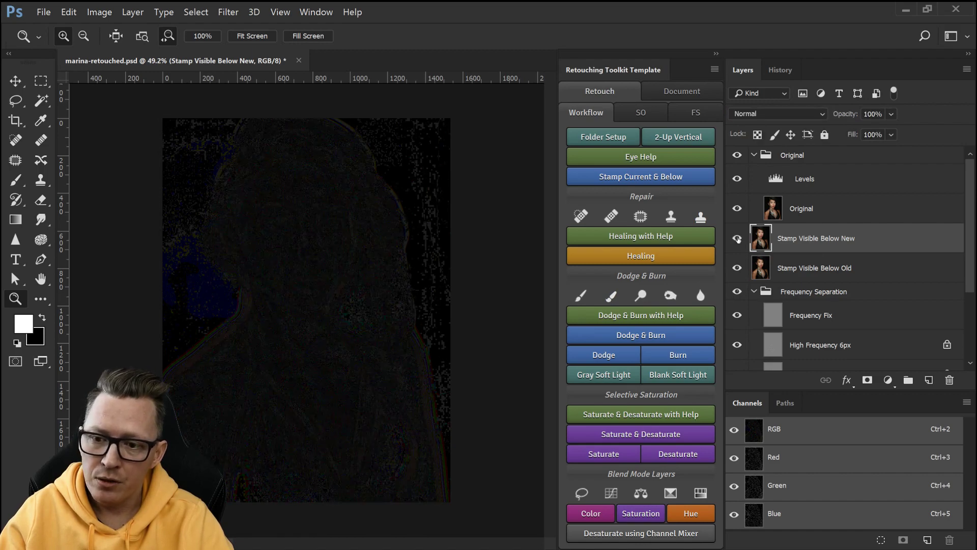
pyautogui.click(737, 239)
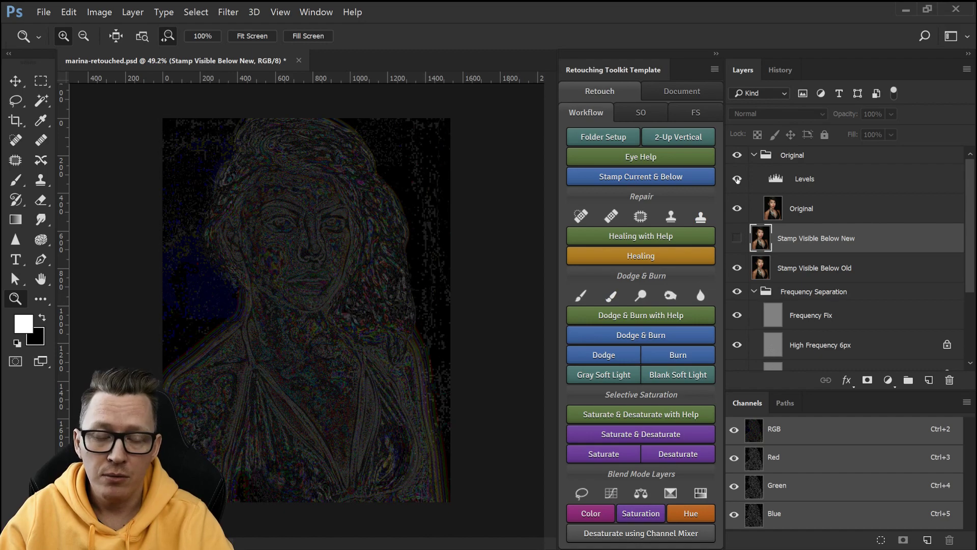
# Switch the Retouching Toolkit panel to its FS tab of Frequency Separation actions.
pyautogui.click(695, 115)
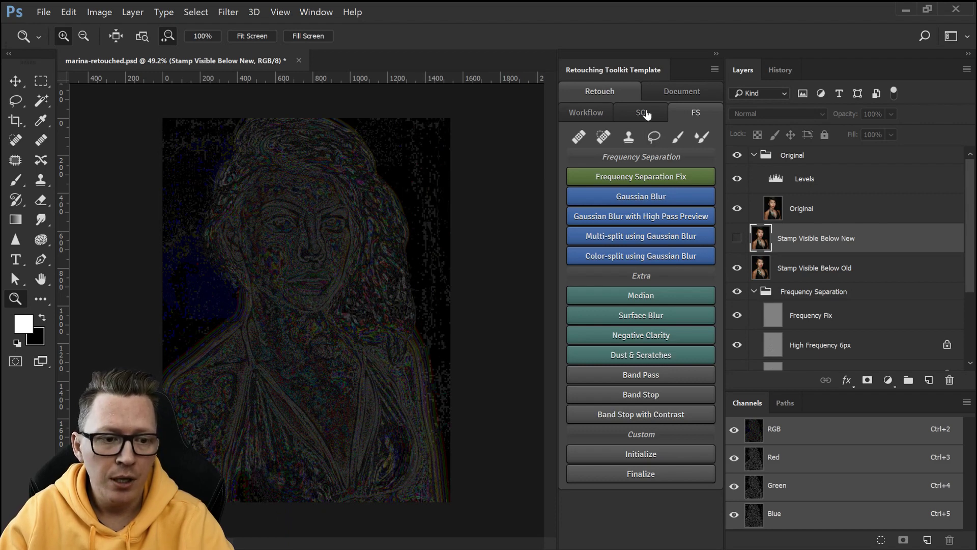
pyautogui.click(737, 238)
pyautogui.click(737, 238)
pyautogui.click(737, 238)
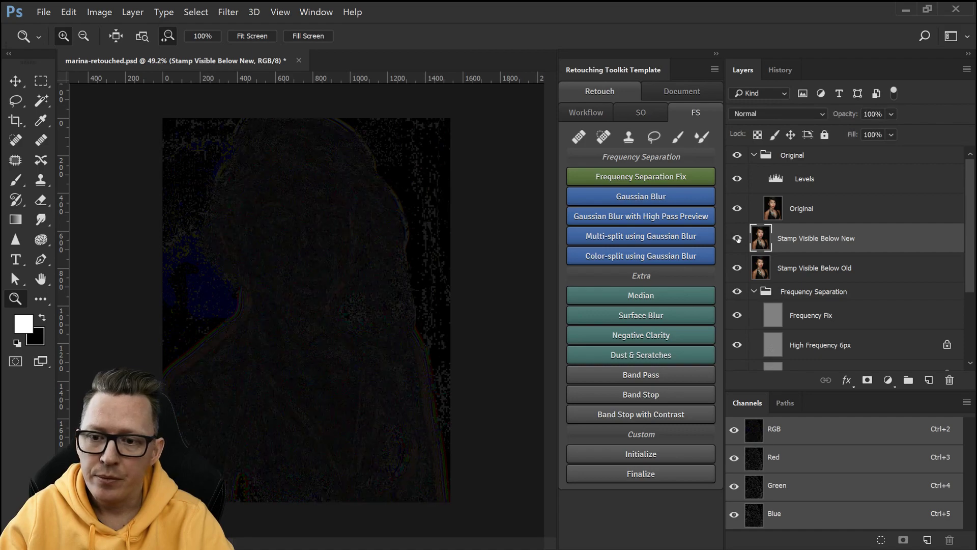
pyautogui.click(738, 239)
pyautogui.click(738, 239)
pyautogui.click(738, 239)
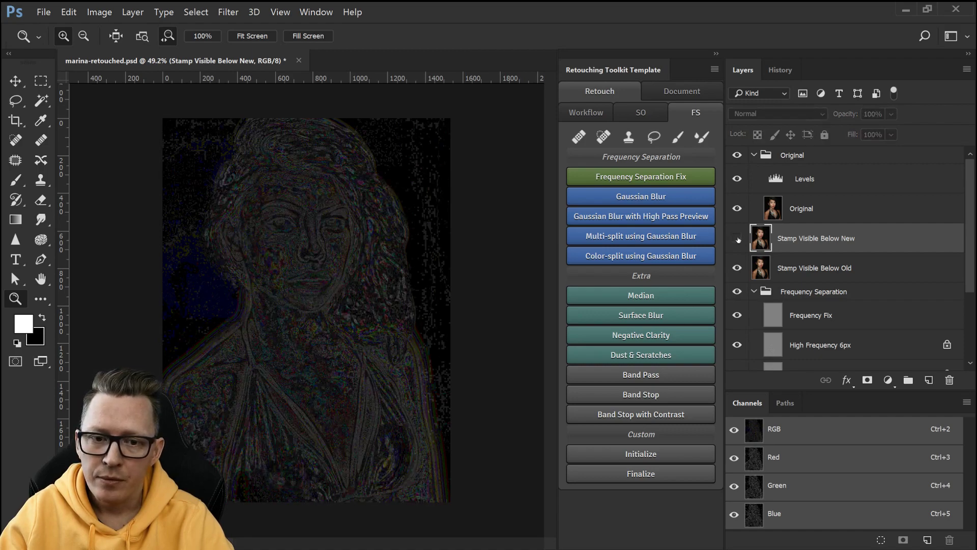
pyautogui.click(737, 239)
pyautogui.click(737, 239)
pyautogui.click(737, 239)
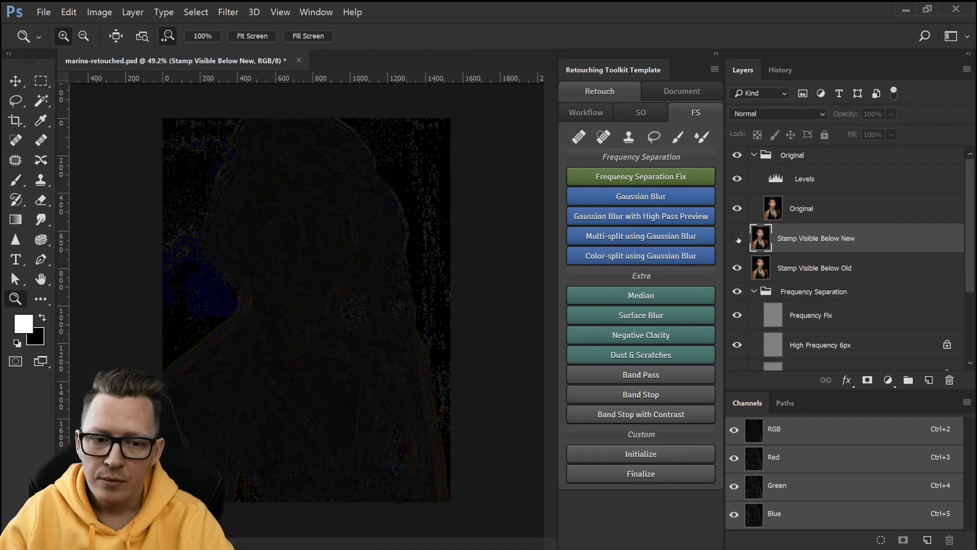
pyautogui.click(737, 239)
pyautogui.scroll(-4, 806, 316)
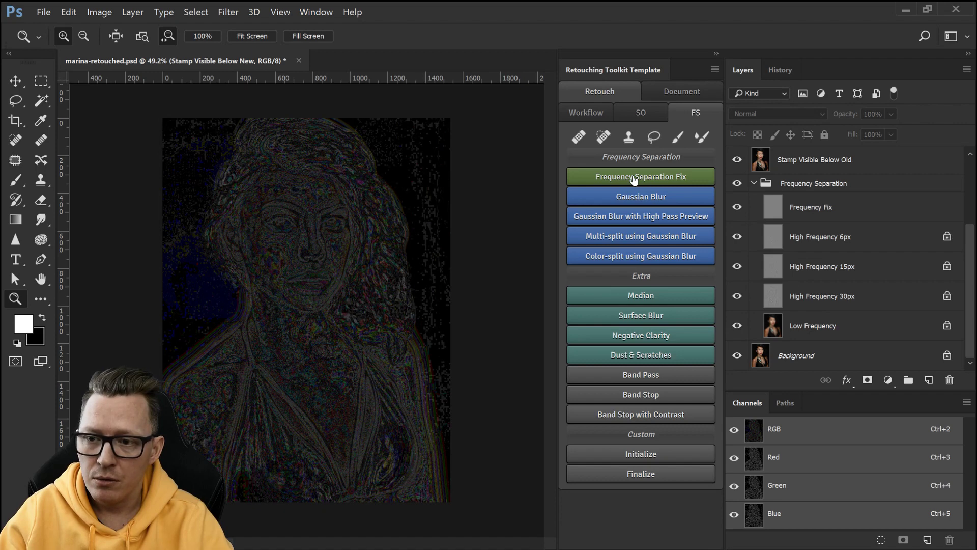
# Select Frequency Fix and make Stamp Visible Below New visible, turning the difference view nearly black.
pyautogui.click(853, 206)
pyautogui.scroll(4, 860, 229)
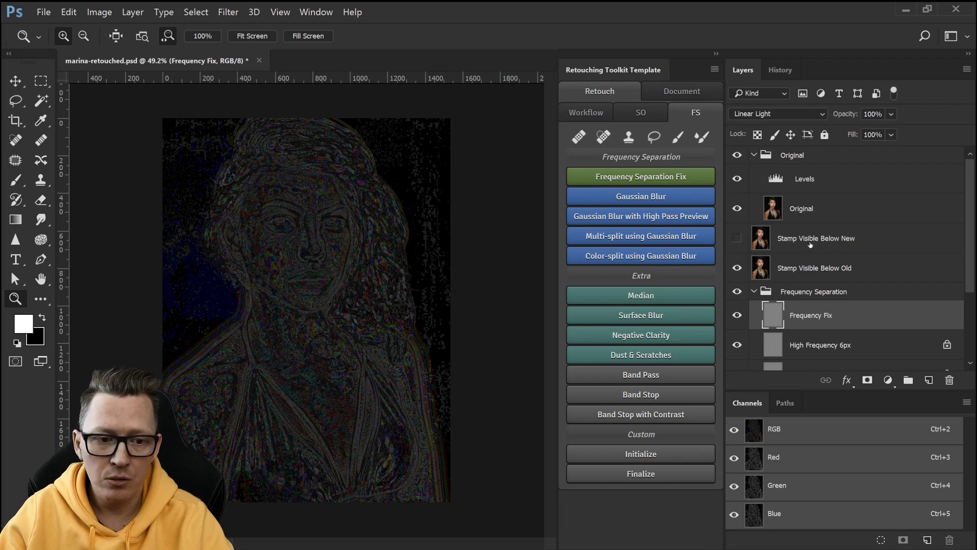
pyautogui.click(738, 240)
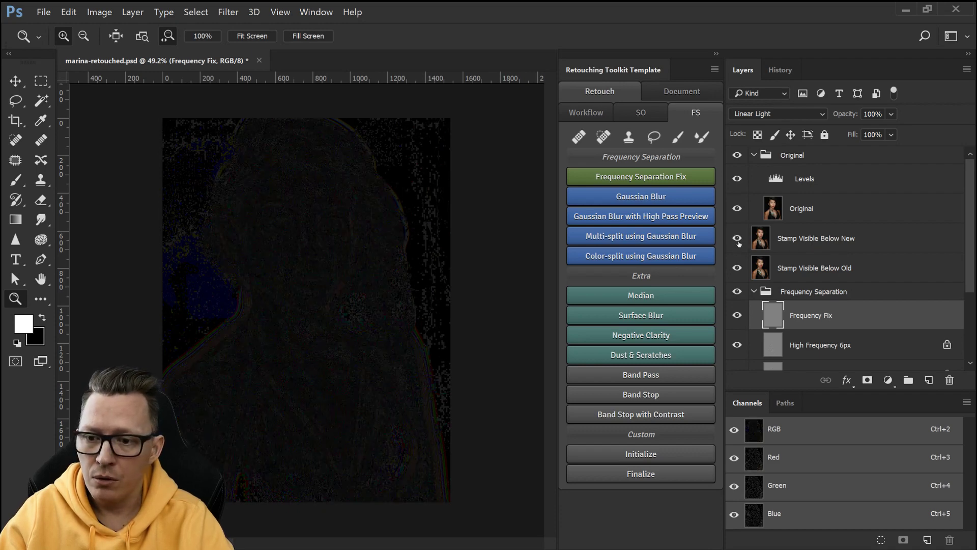